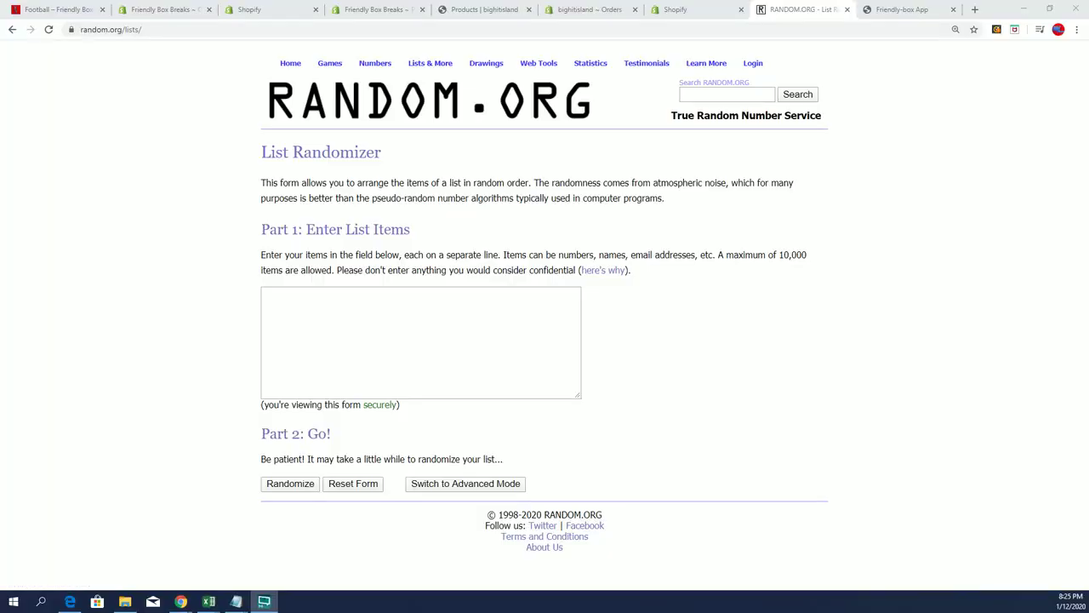
Copy the complete block of owner names from the Notepad file into the List Randomizer's item field.
{"action": "left_click", "coordinate": [236, 601]}
{"action": "scroll", "coordinate": [729, 267], "scroll_direction": "up", "scroll_amount": 6}
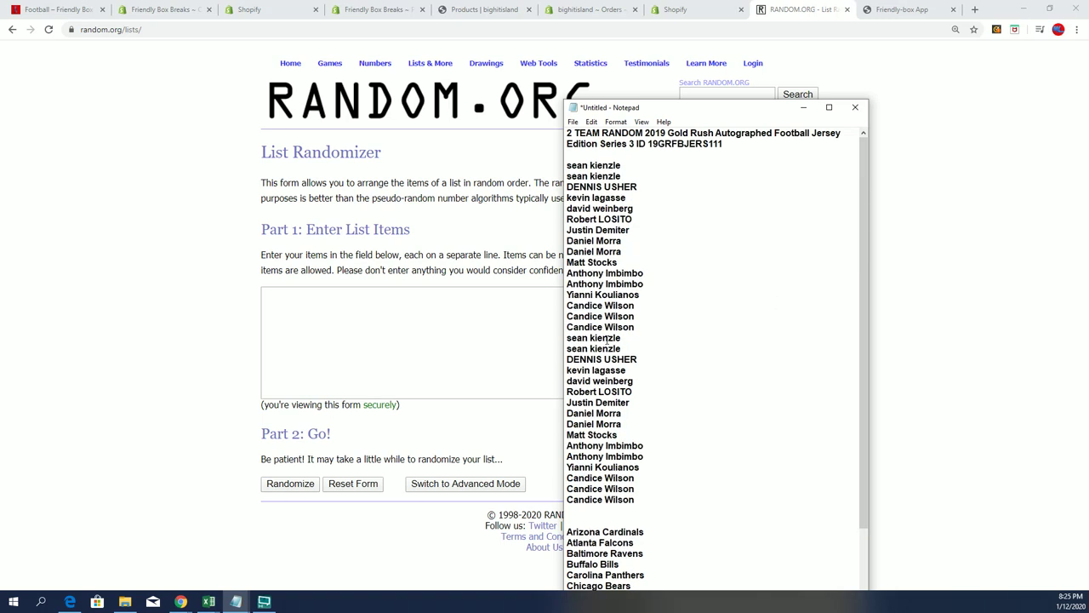
{"action": "left_click_drag", "start_coordinate": [639, 499], "coordinate": [568, 155]}
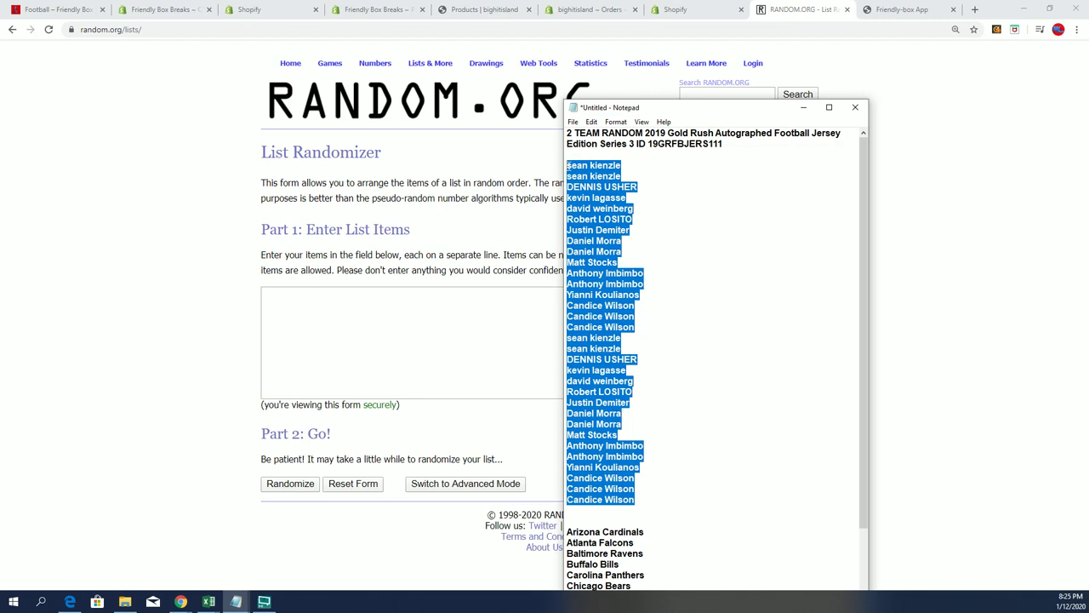
{"action": "right_click", "coordinate": [566, 177]}
{"action": "left_click", "coordinate": [608, 218]}
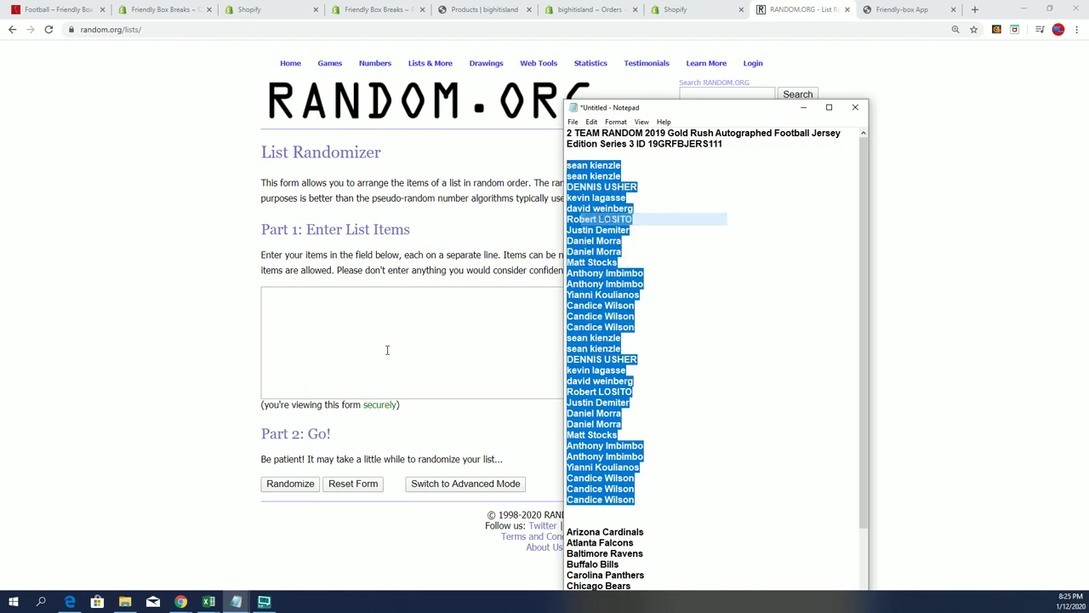
{"action": "right_click", "coordinate": [290, 304]}
{"action": "left_click", "coordinate": [357, 391]}
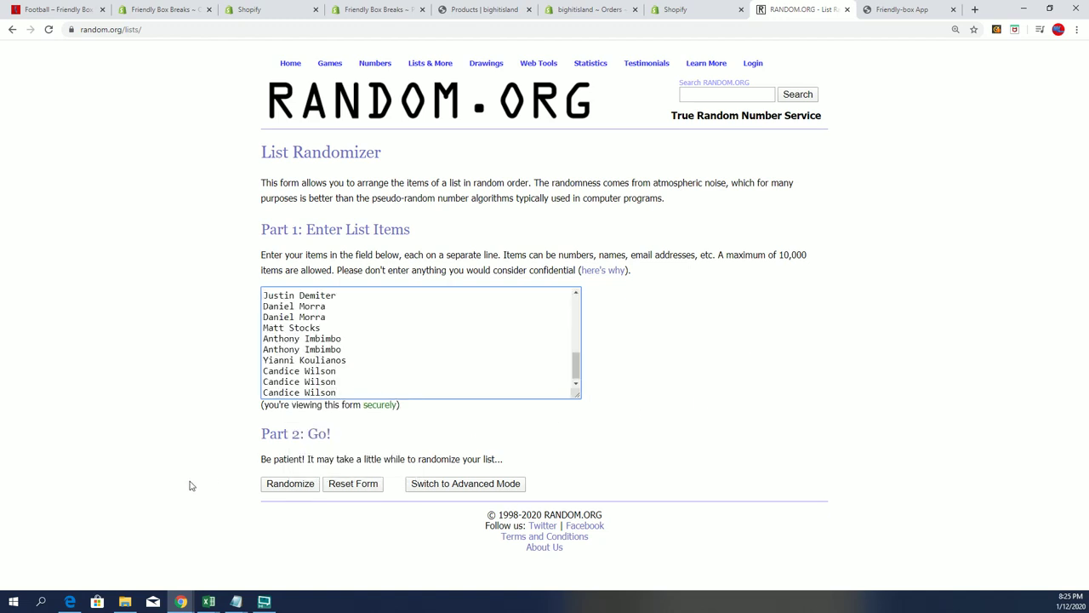
Randomize the list of owner names seven times in total.
{"action": "left_click", "coordinate": [290, 483]}
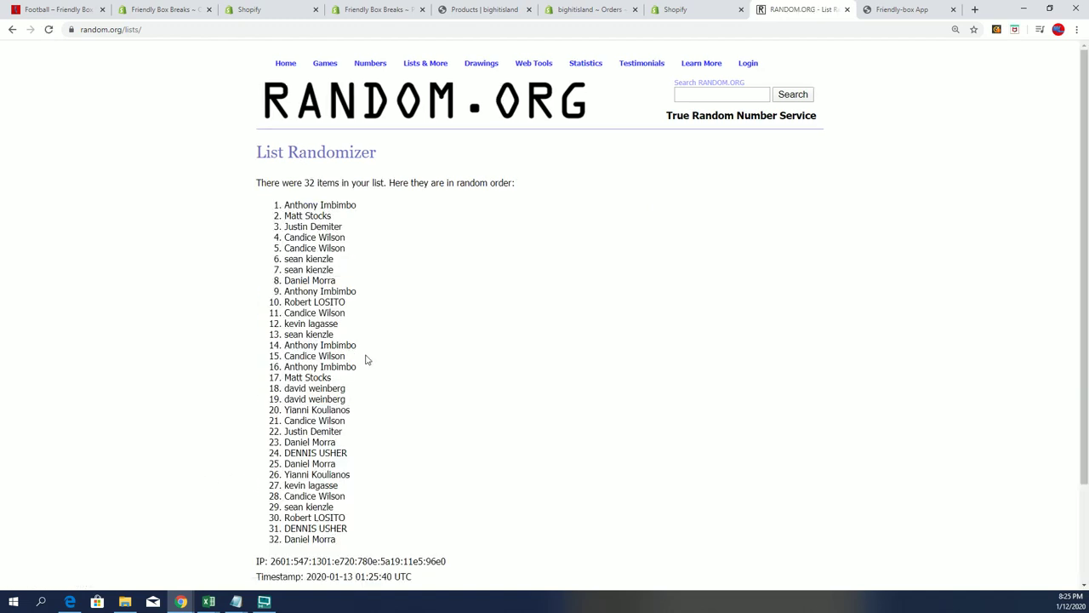
{"action": "scroll", "coordinate": [367, 360], "scroll_direction": "down", "scroll_amount": 2}
{"action": "left_click", "coordinate": [275, 503]}
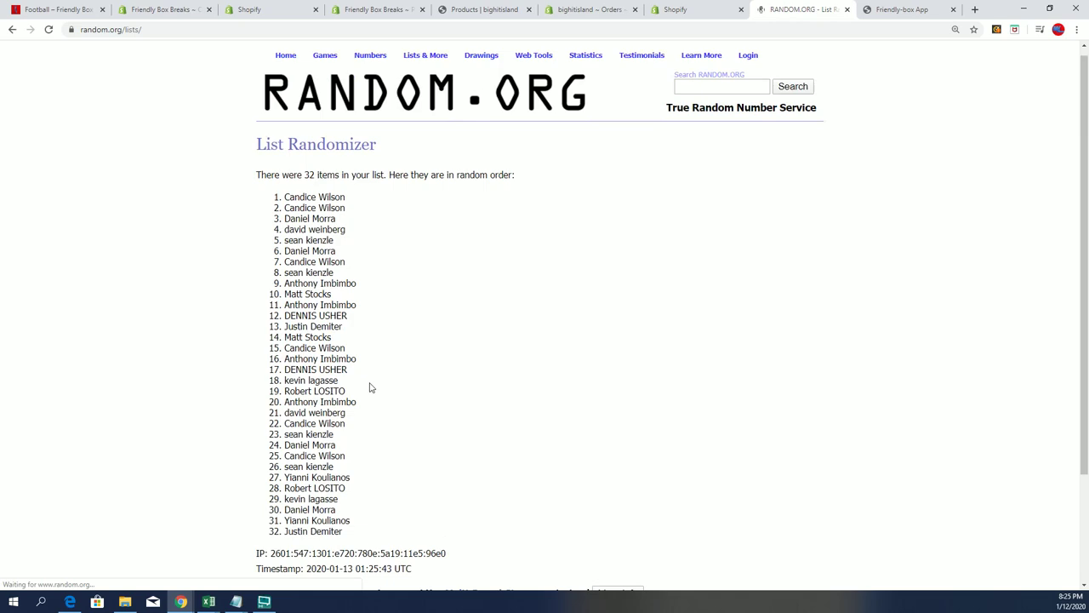
{"action": "scroll", "coordinate": [370, 388], "scroll_direction": "down", "scroll_amount": 2}
{"action": "left_click", "coordinate": [274, 503]}
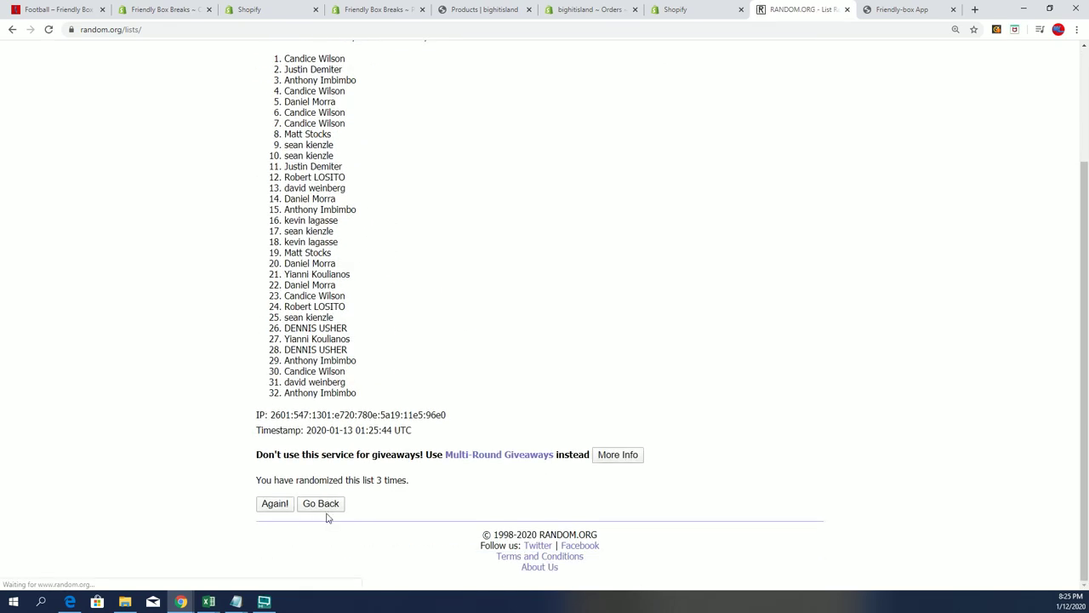
{"action": "left_click", "coordinate": [275, 503]}
{"action": "scroll", "coordinate": [260, 524], "scroll_direction": "down", "scroll_amount": 2}
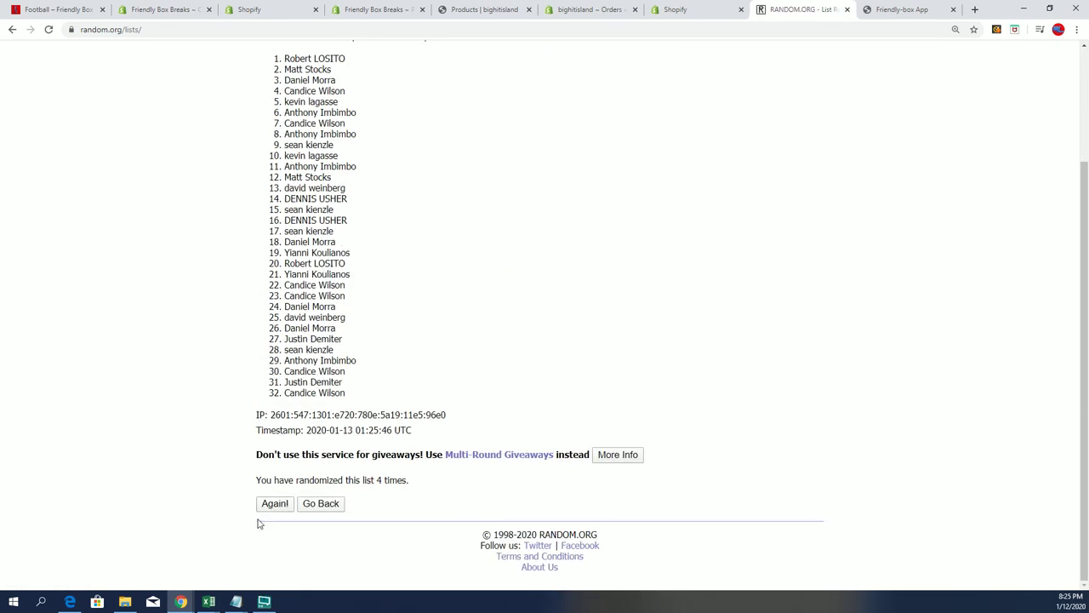
{"action": "left_click", "coordinate": [275, 503]}
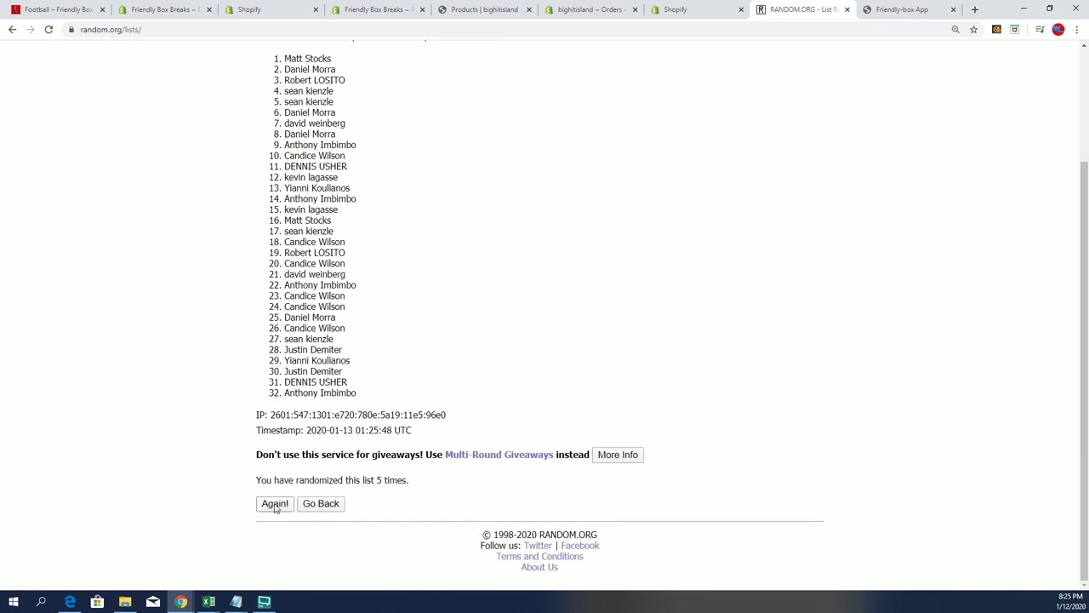
{"action": "left_click", "coordinate": [275, 503]}
{"action": "scroll", "coordinate": [396, 394], "scroll_direction": "down", "scroll_amount": 2}
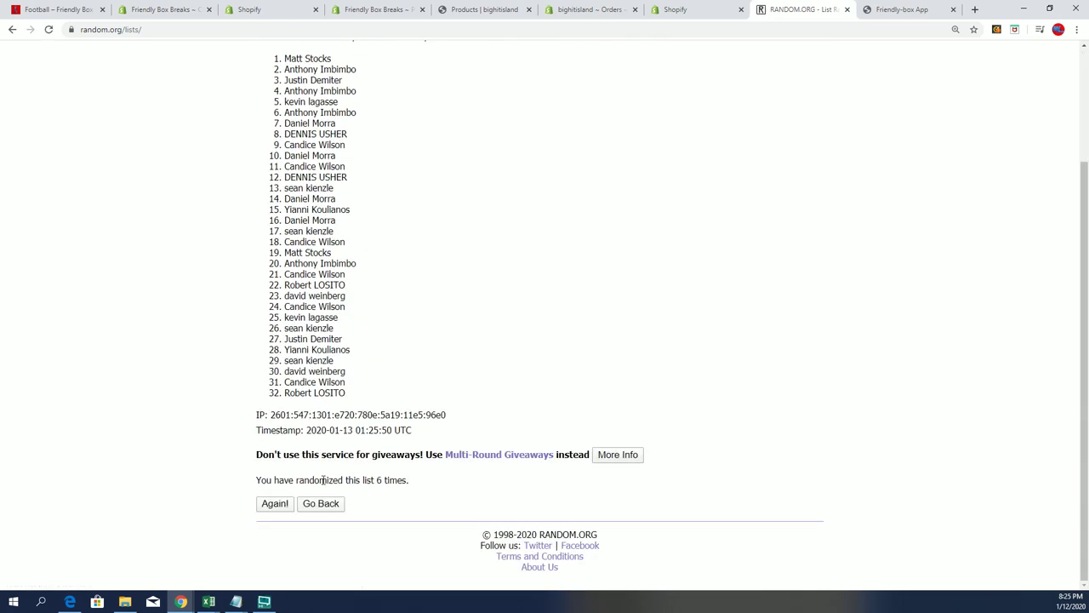
{"action": "left_click", "coordinate": [275, 503]}
{"action": "scroll", "coordinate": [374, 256], "scroll_direction": "down", "scroll_amount": 2}
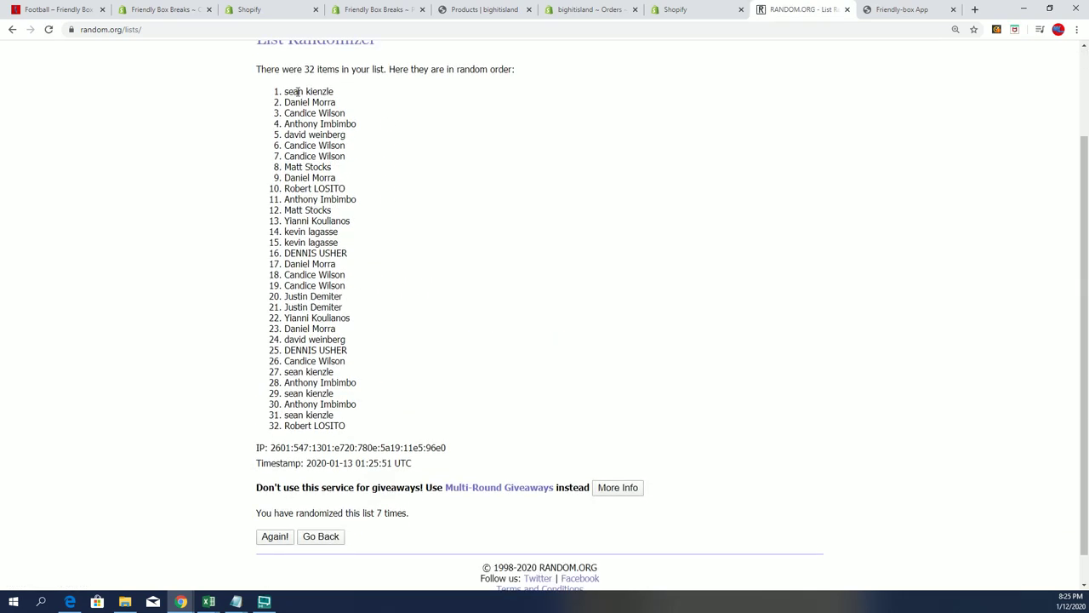
Copy the randomized owner list into the OWNER NAMES column of the Alpha NFL Excel workbook from cell A2, matching the destination formatting.
{"action": "left_click_drag", "start_coordinate": [287, 87], "coordinate": [358, 430]}
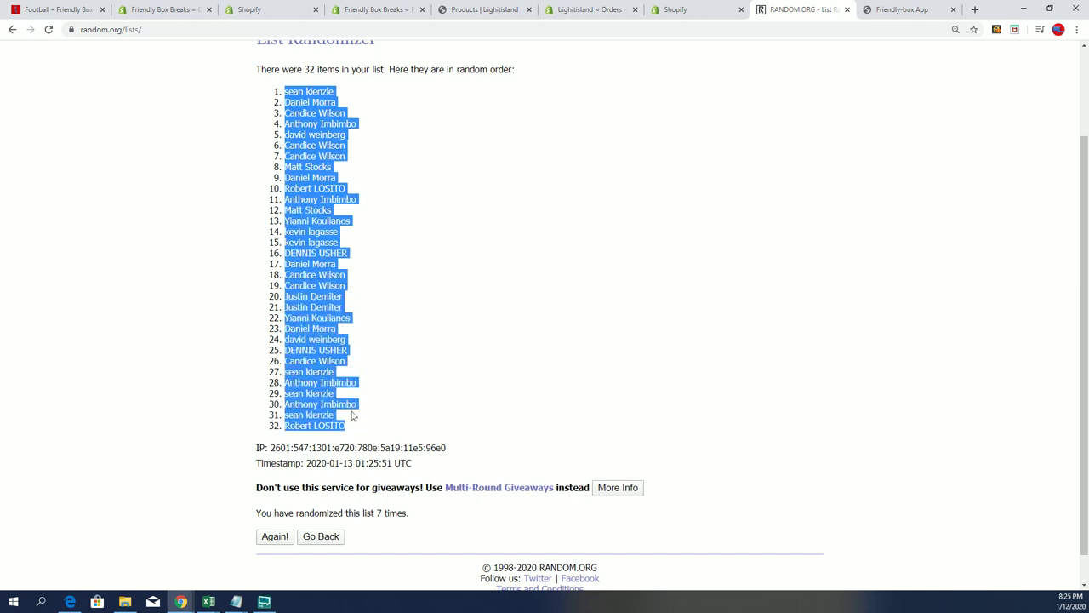
{"action": "right_click", "coordinate": [324, 334]}
{"action": "left_click", "coordinate": [343, 348]}
{"action": "key", "text": "alt+Tab"}
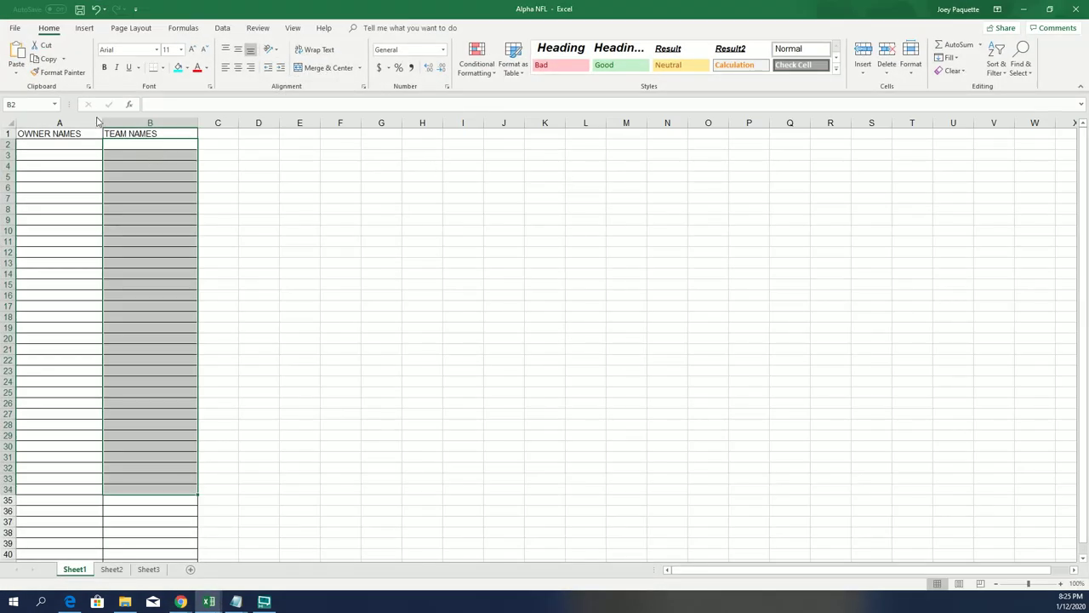
{"action": "left_click", "coordinate": [98, 122]}
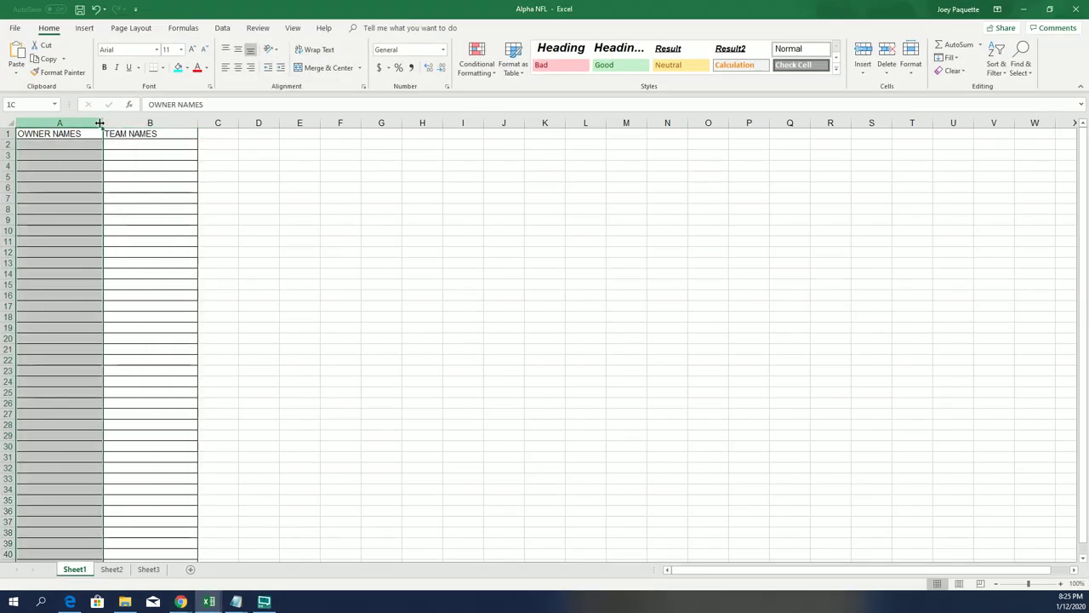
{"action": "left_click_drag", "start_coordinate": [103, 121], "coordinate": [170, 122]}
{"action": "right_click", "coordinate": [99, 141]}
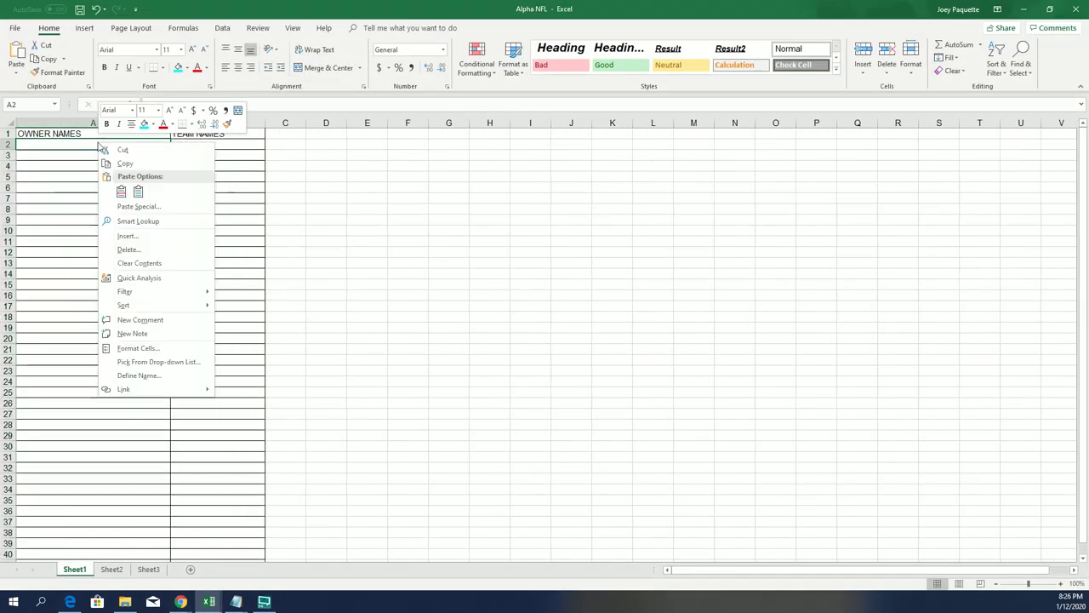
{"action": "left_click", "coordinate": [139, 188]}
Narrow column A to fit the owner names, widen the TEAM NAMES column, and select cell B2.
{"action": "left_click", "coordinate": [94, 122]}
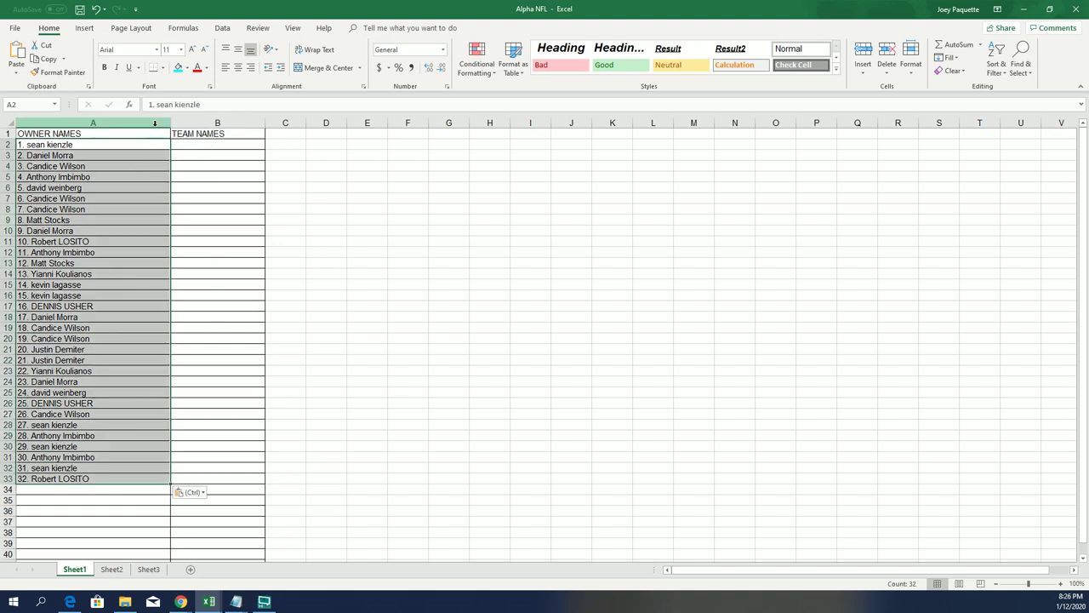
{"action": "left_click_drag", "start_coordinate": [170, 122], "coordinate": [108, 142]}
{"action": "left_click", "coordinate": [193, 122]}
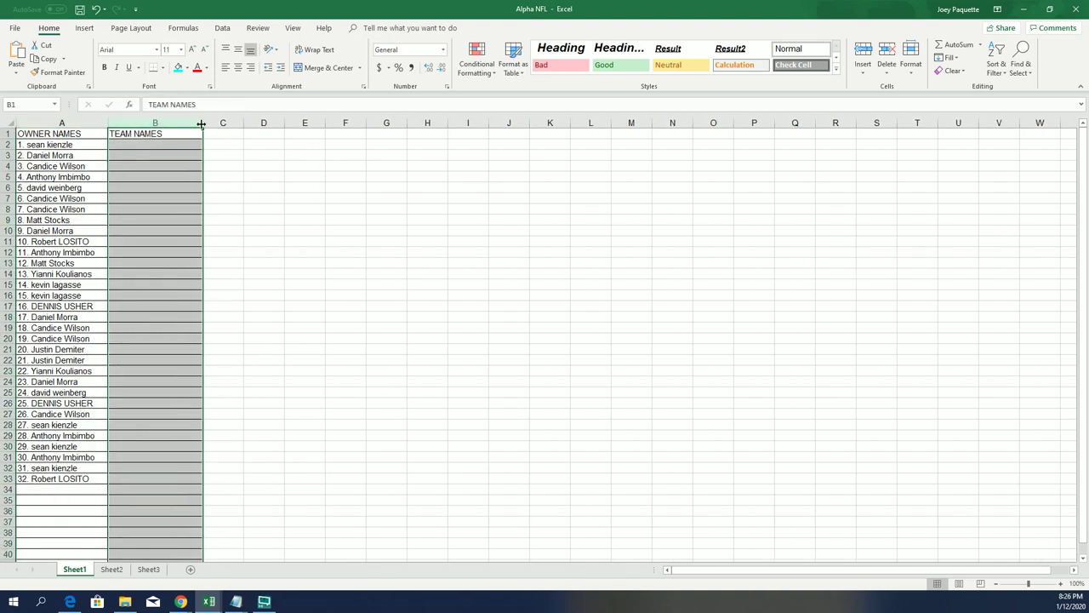
{"action": "left_click_drag", "start_coordinate": [202, 122], "coordinate": [265, 124]}
{"action": "left_click", "coordinate": [170, 145]}
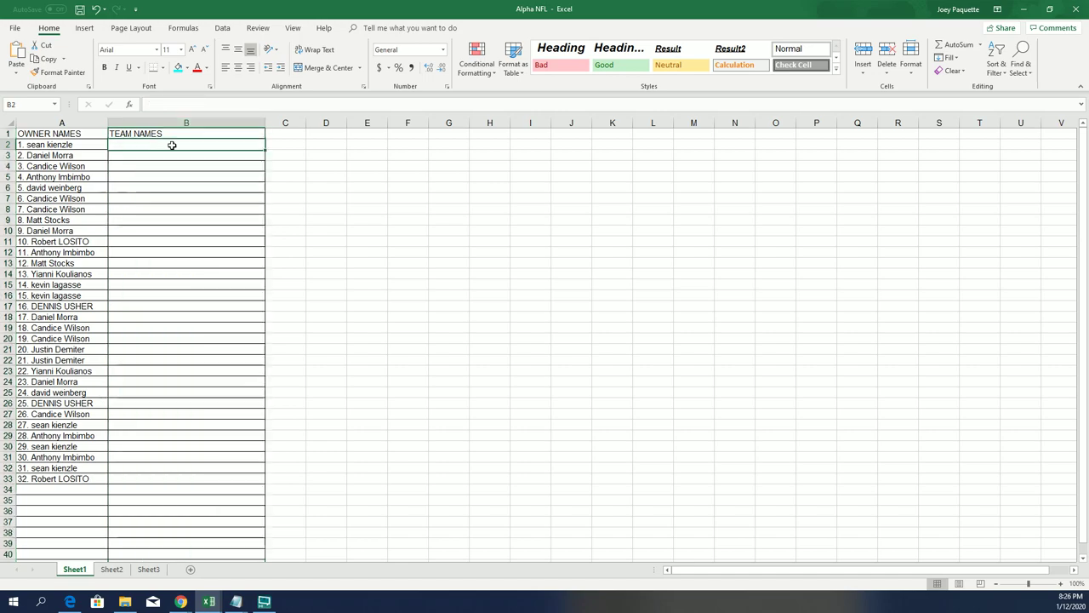
Return to RANDOM.ORG in the browser and open a blank List Randomizer form.
{"action": "left_click", "coordinate": [1024, 8]}
{"action": "scroll", "coordinate": [408, 156], "scroll_direction": "up", "scroll_amount": 2}
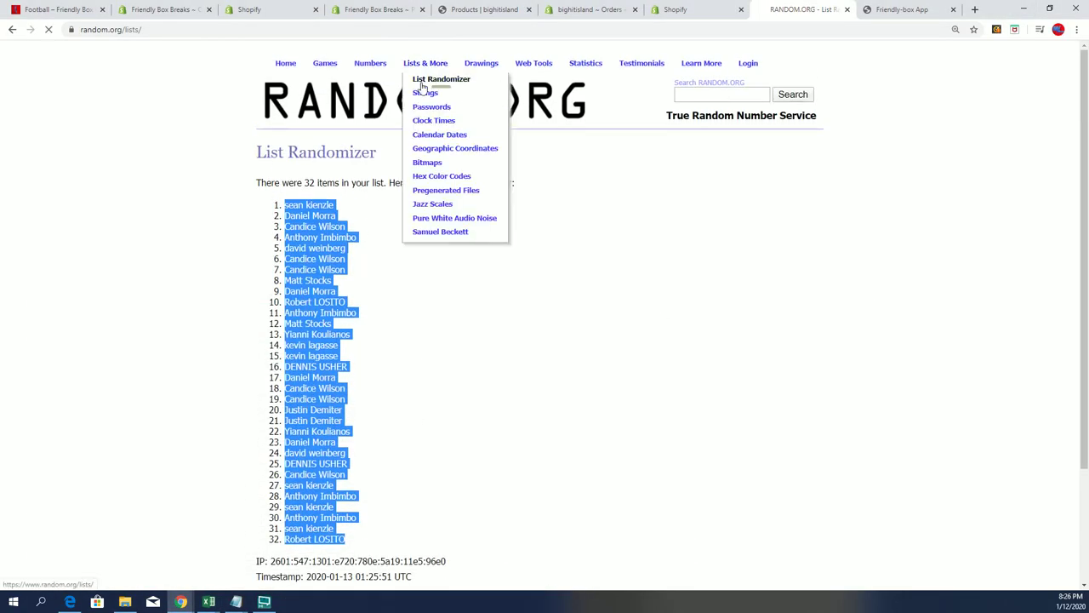
{"action": "left_click", "coordinate": [439, 78]}
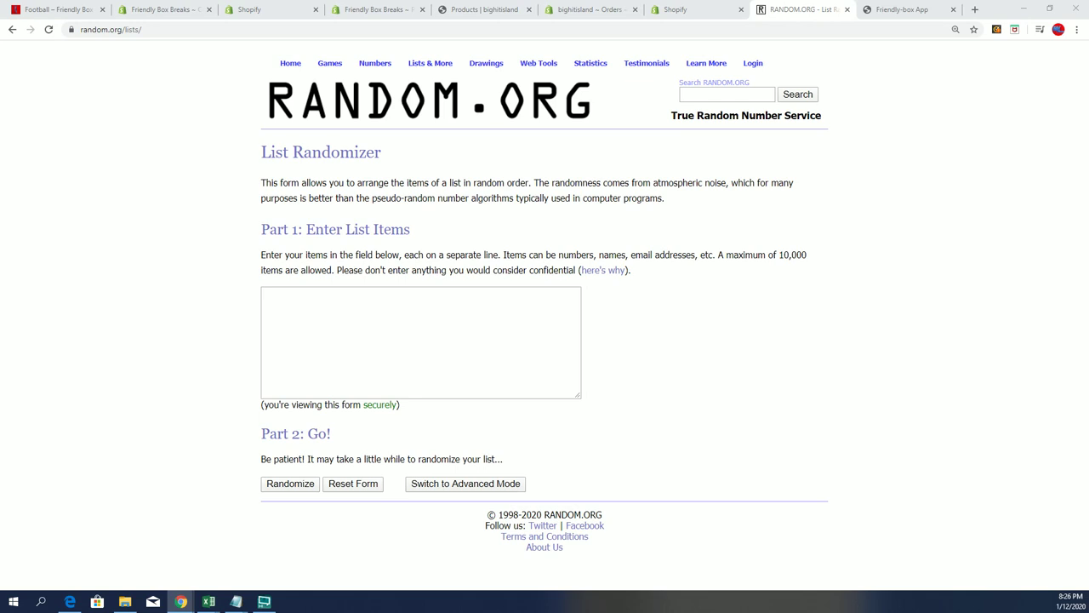
Copy the NFL team list, Arizona Cardinals through Washington Redskins, from Notepad into the List Randomizer's item field.
{"action": "key", "text": "alt+Tab"}
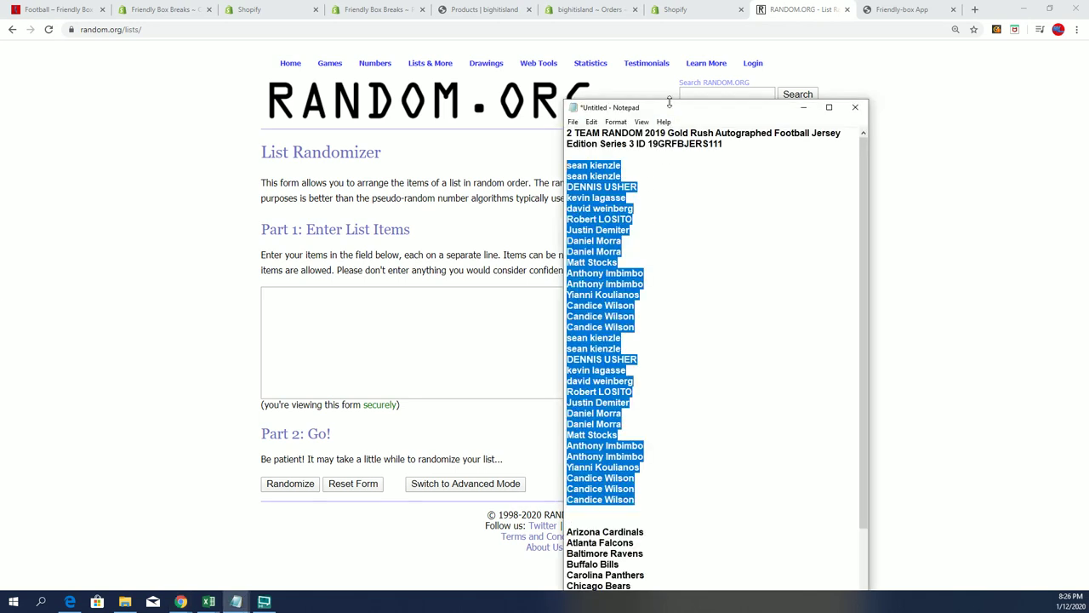
{"action": "double_click", "coordinate": [670, 101]}
{"action": "scroll", "coordinate": [662, 400], "scroll_direction": "down", "scroll_amount": 6}
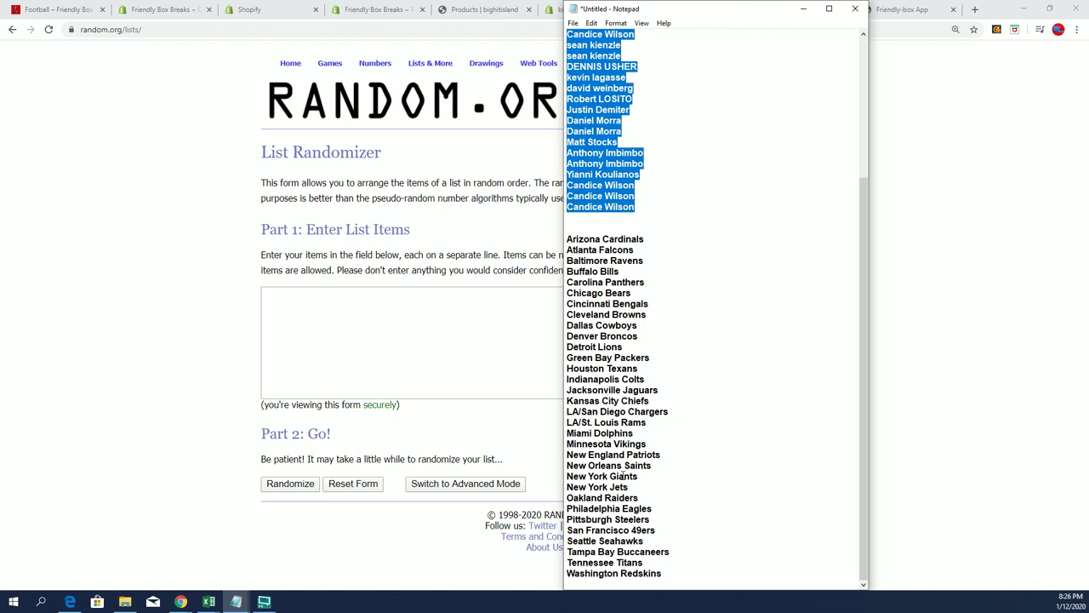
{"action": "left_click_drag", "start_coordinate": [660, 574], "coordinate": [572, 239]}
{"action": "right_click", "coordinate": [587, 257]}
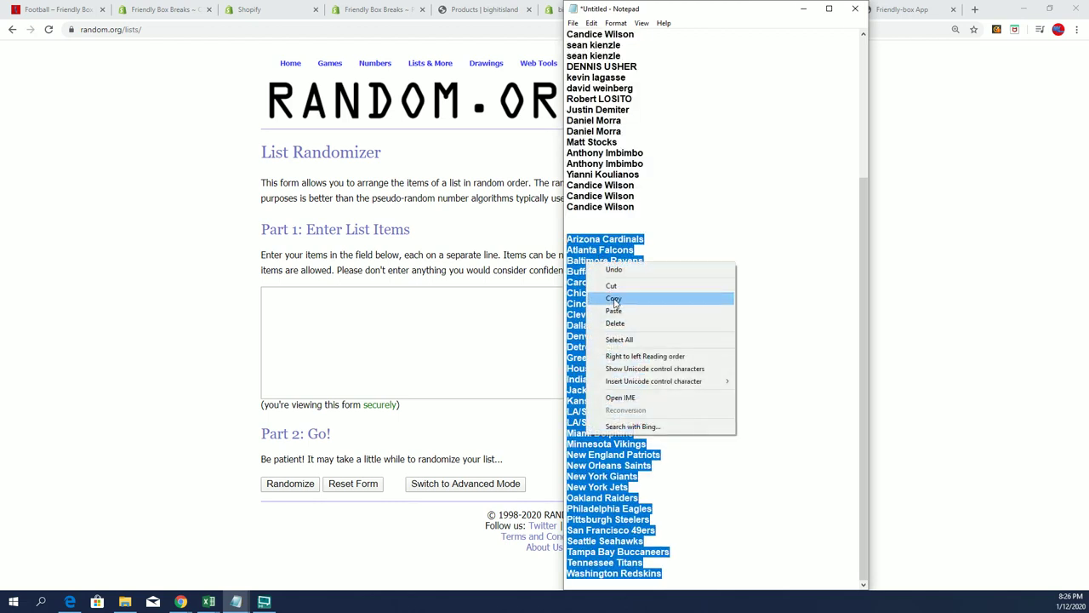
{"action": "left_click", "coordinate": [617, 298]}
{"action": "left_click", "coordinate": [351, 313]}
{"action": "right_click", "coordinate": [327, 303]}
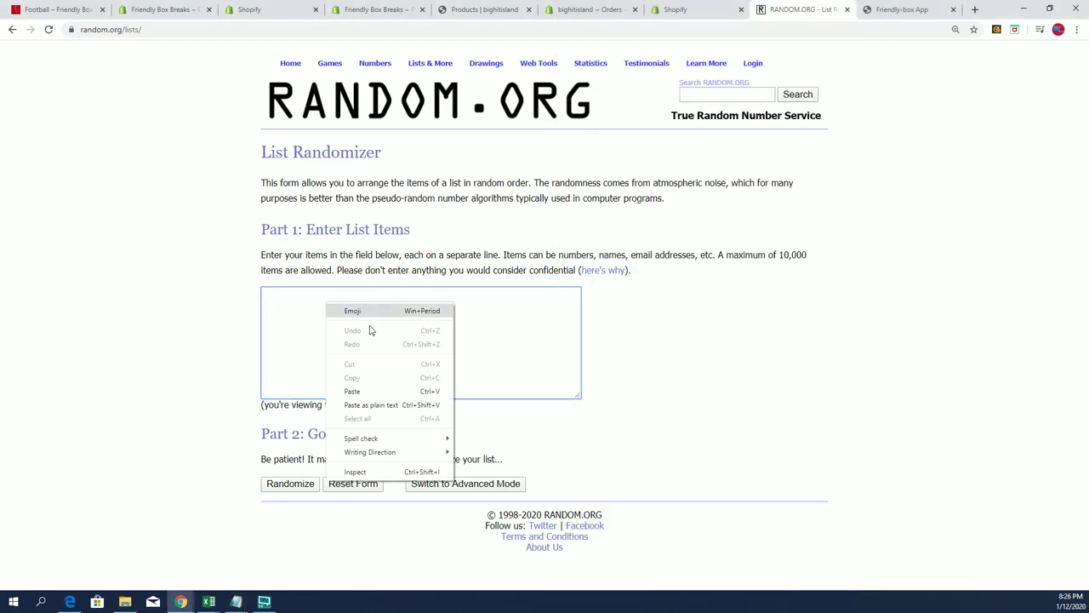
{"action": "left_click", "coordinate": [366, 389]}
Randomize the NFL team list seven times in total.
{"action": "left_click", "coordinate": [286, 483]}
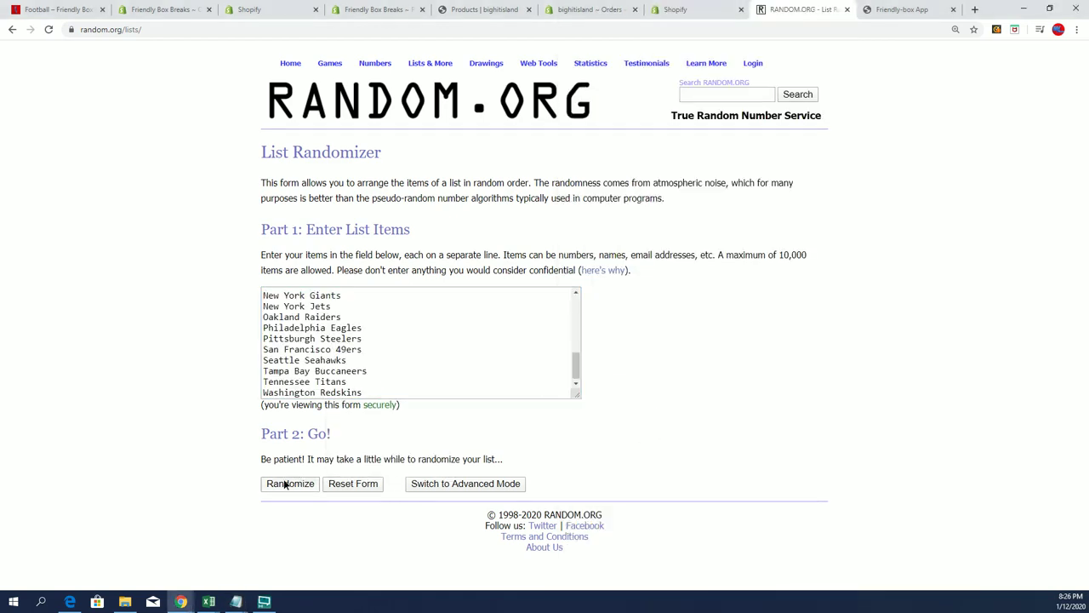
{"action": "scroll", "coordinate": [357, 255], "scroll_direction": "down", "scroll_amount": 2}
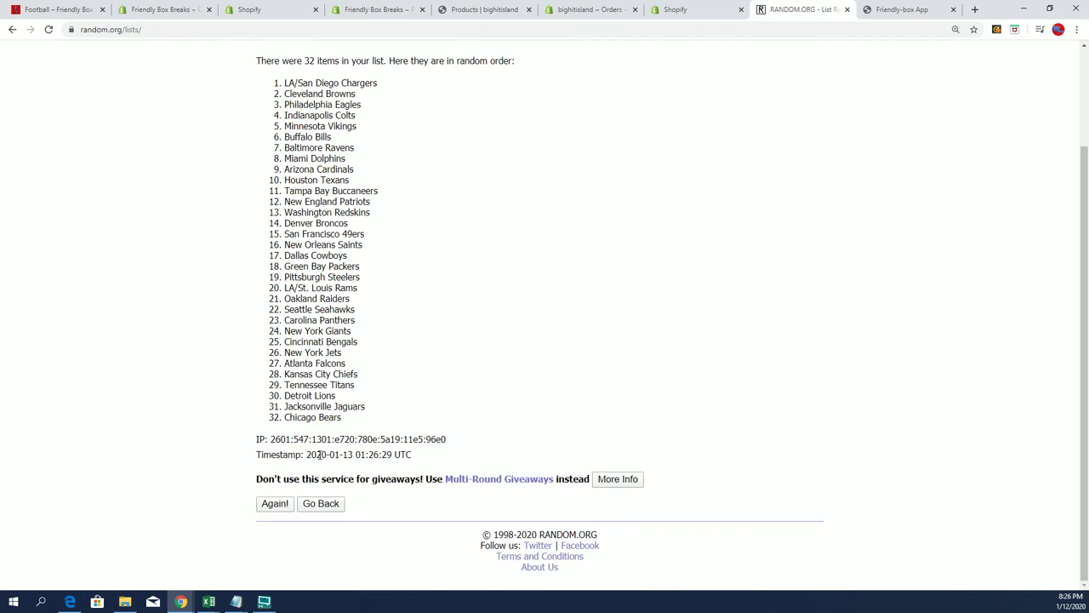
{"action": "left_click", "coordinate": [271, 507]}
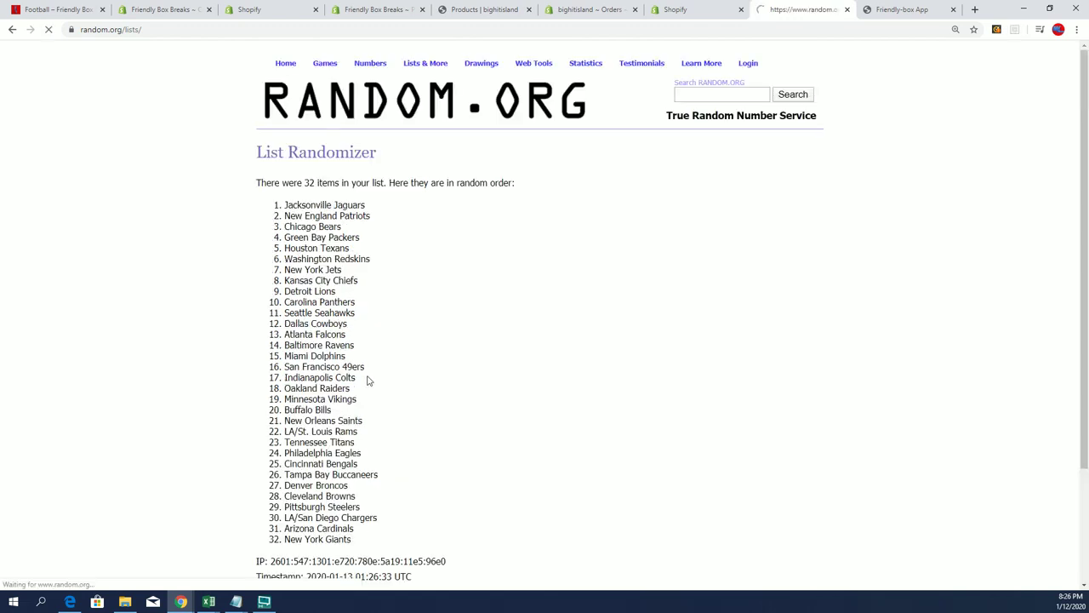
{"action": "scroll", "coordinate": [367, 382], "scroll_direction": "down", "scroll_amount": 3}
{"action": "left_click", "coordinate": [281, 505]}
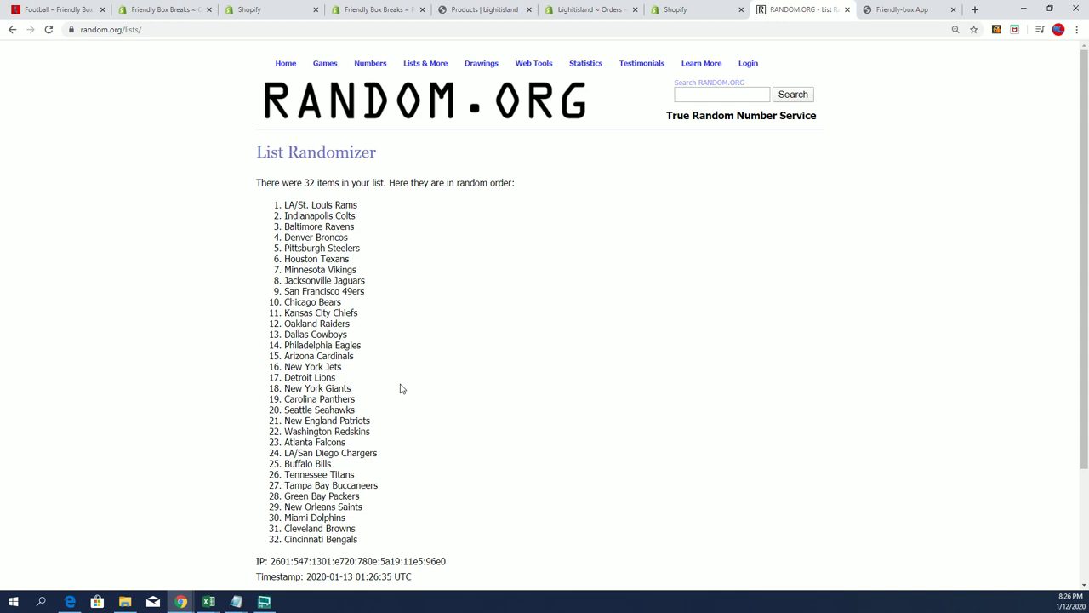
{"action": "scroll", "coordinate": [401, 389], "scroll_direction": "down", "scroll_amount": 3}
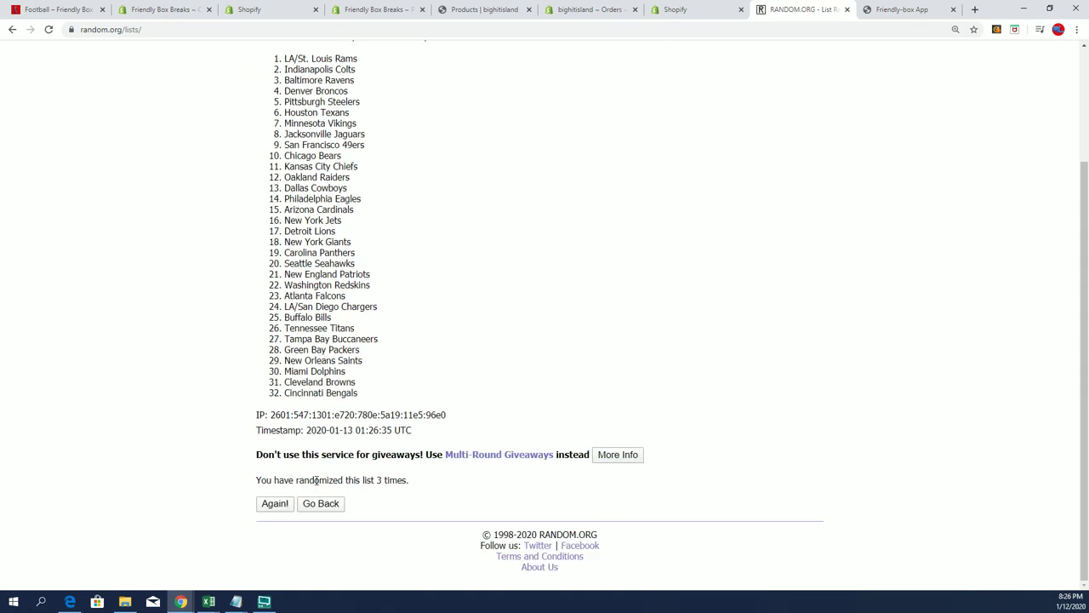
{"action": "left_click", "coordinate": [279, 504]}
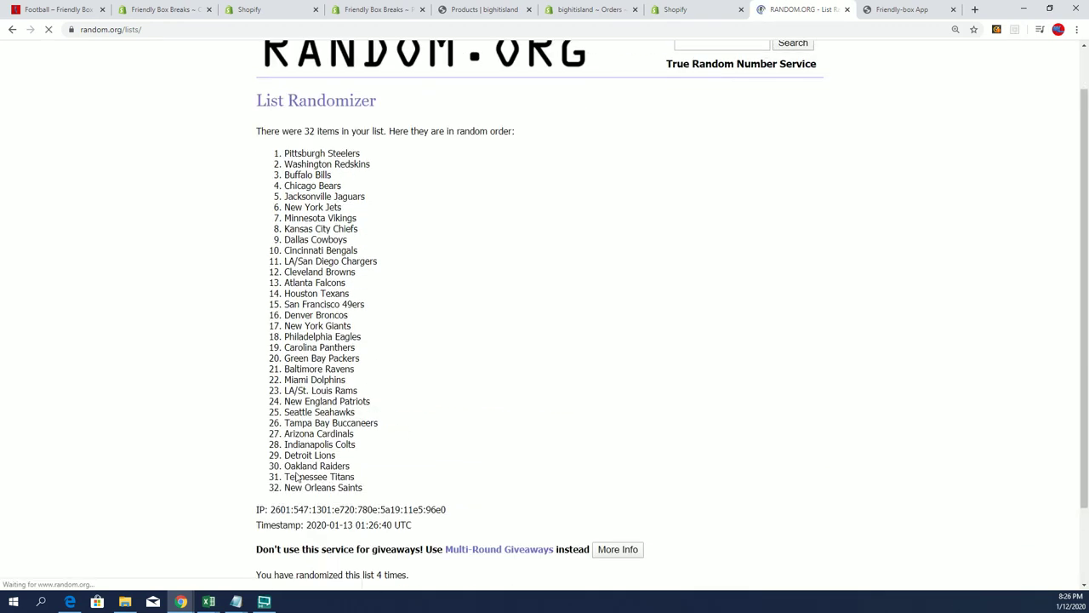
{"action": "scroll", "coordinate": [298, 481], "scroll_direction": "down", "scroll_amount": 3}
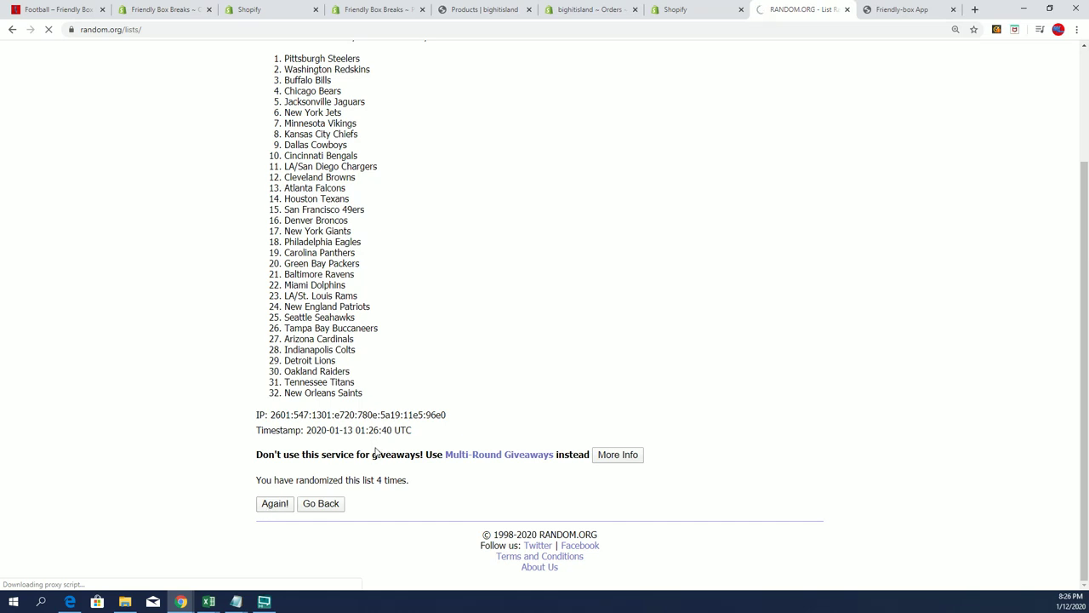
{"action": "scroll", "coordinate": [365, 455], "scroll_direction": "down", "scroll_amount": 3}
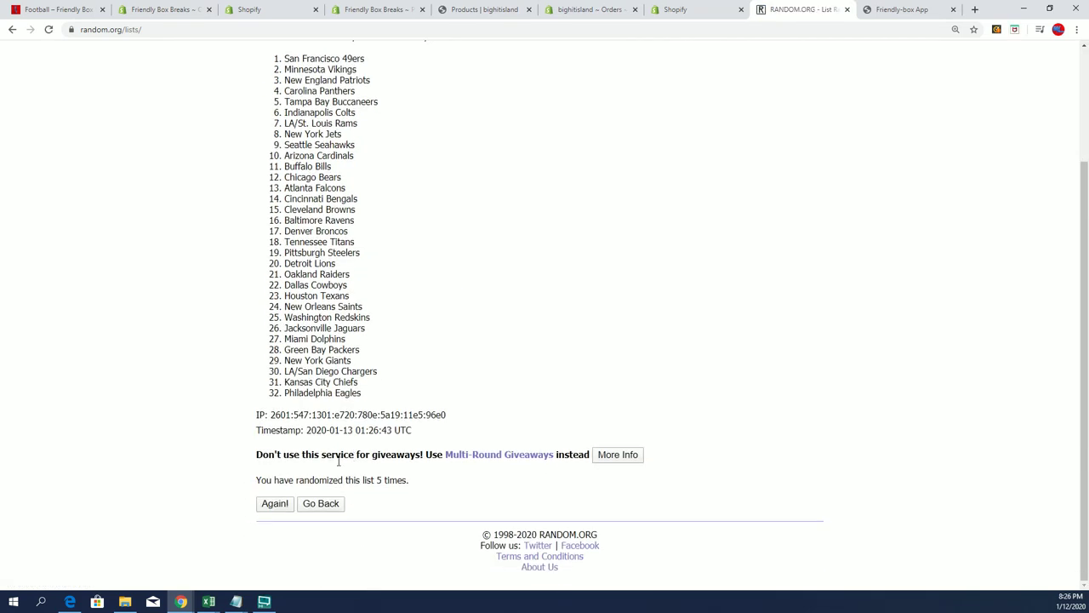
{"action": "left_click", "coordinate": [274, 504]}
{"action": "scroll", "coordinate": [460, 421], "scroll_direction": "down", "scroll_amount": 3}
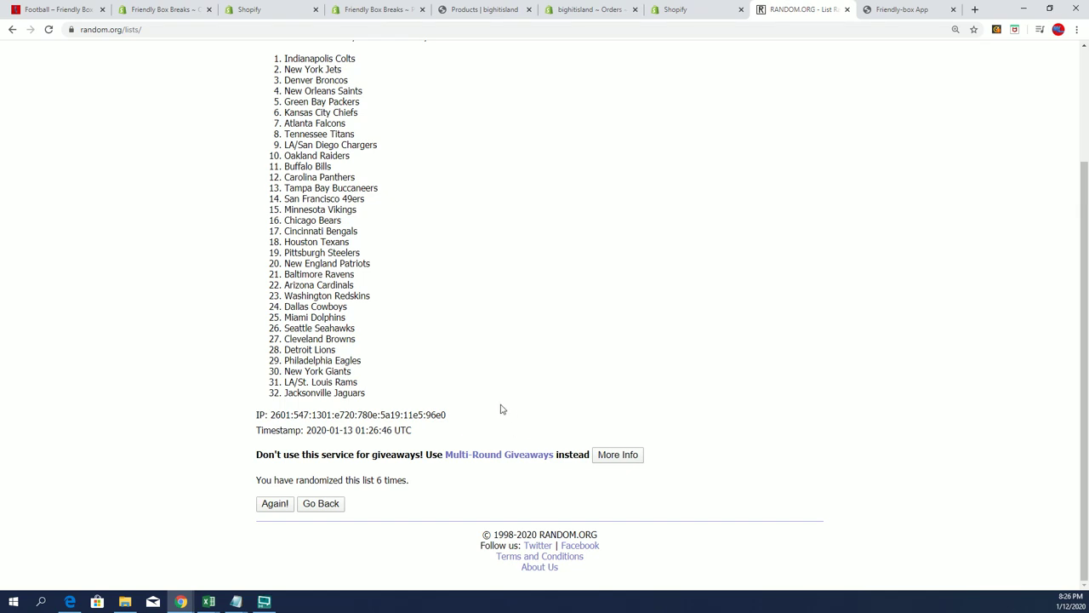
{"action": "left_click", "coordinate": [274, 504]}
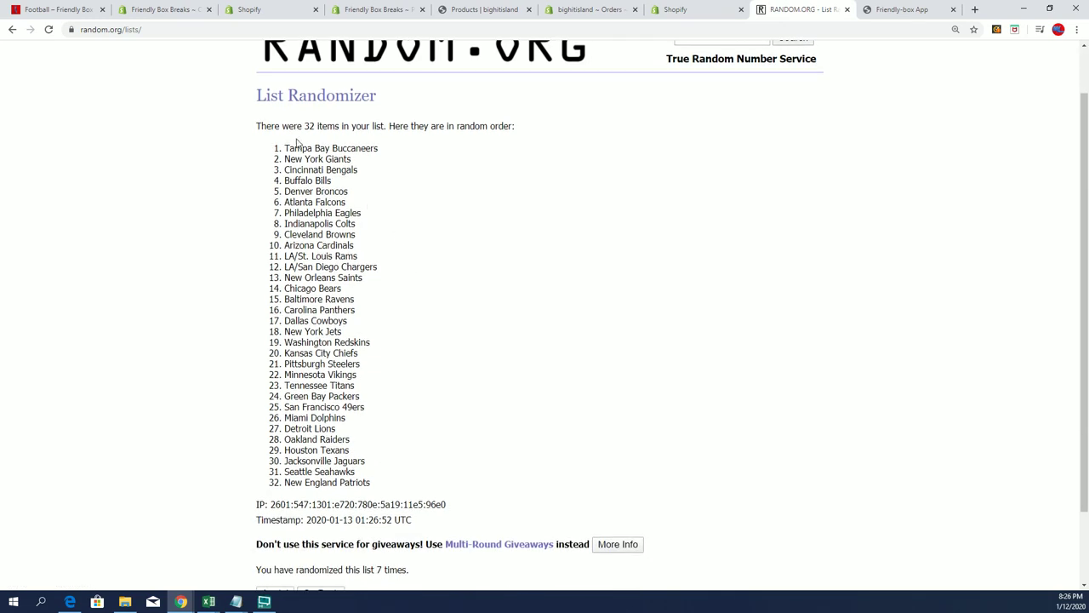
Copy the full randomized NFL team list, Tampa Bay Buccaneers through New England Patriots, from the List Randomizer results.
{"action": "left_click_drag", "start_coordinate": [284, 140], "coordinate": [375, 483]}
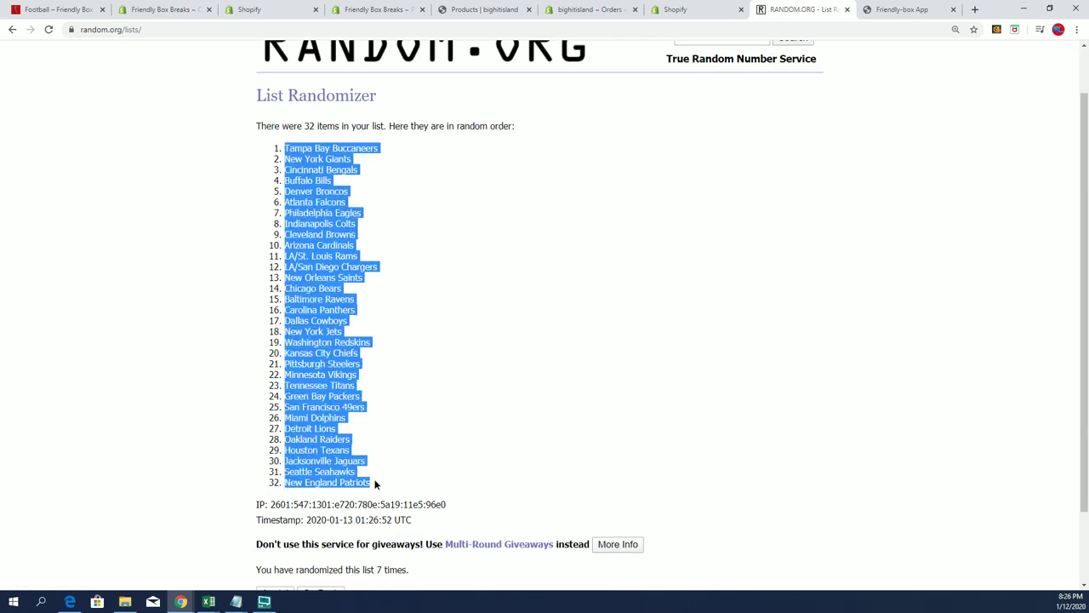
{"action": "right_click", "coordinate": [338, 374]}
{"action": "left_click", "coordinate": [350, 385]}
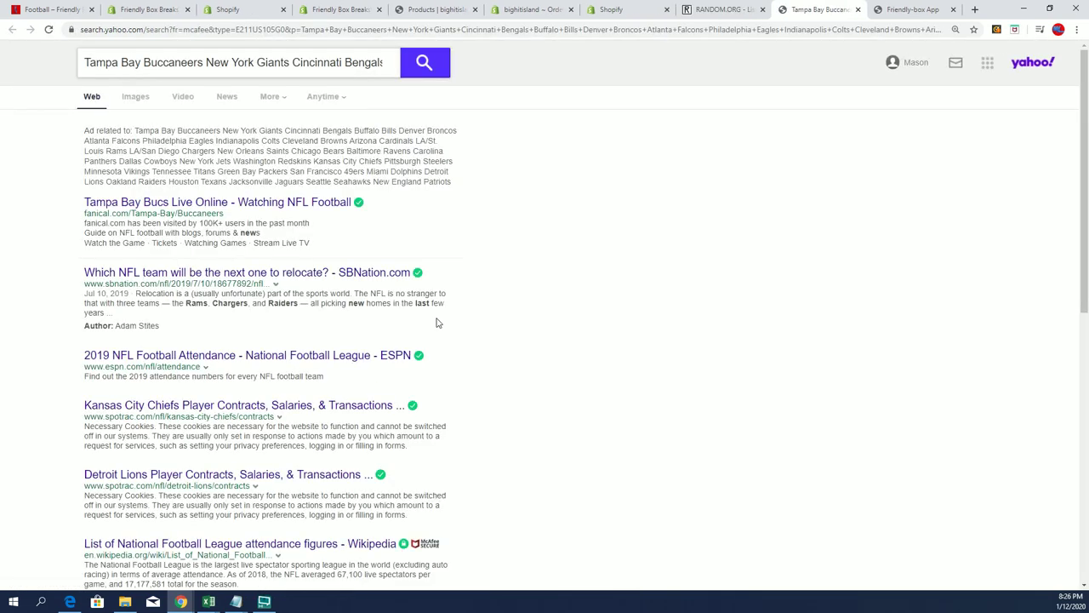
{"action": "left_click", "coordinate": [726, 9]}
{"action": "right_click", "coordinate": [316, 232]}
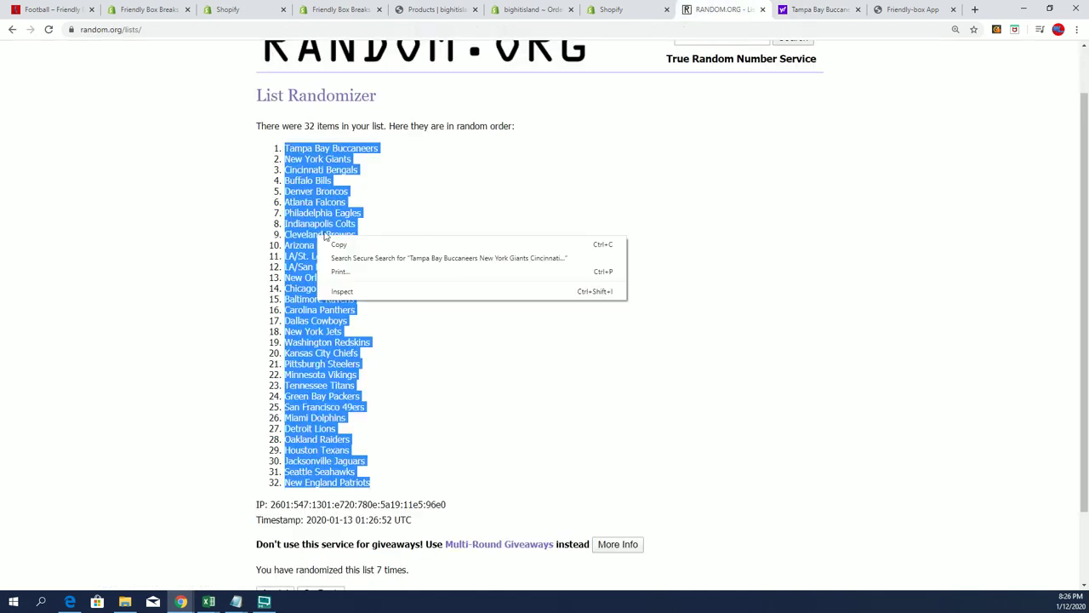
{"action": "left_click", "coordinate": [349, 238]}
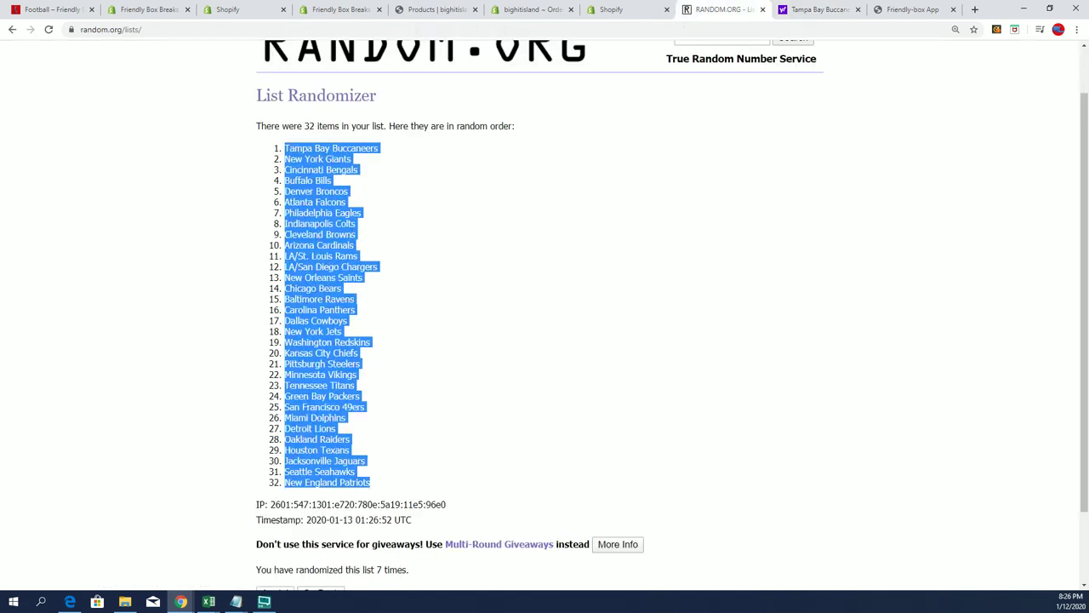
Paste the randomized teams into the Alpha NFL workbook in Excel from cell B2 under TEAM NAMES, matching the destination formatting.
{"action": "key", "text": "alt+Tab"}
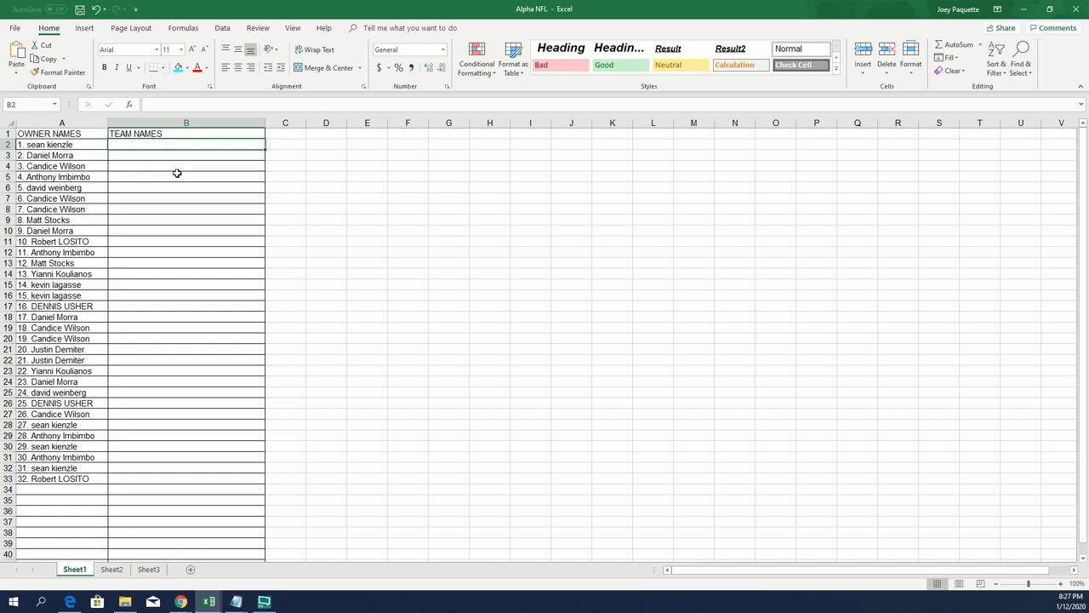
{"action": "right_click", "coordinate": [131, 146]}
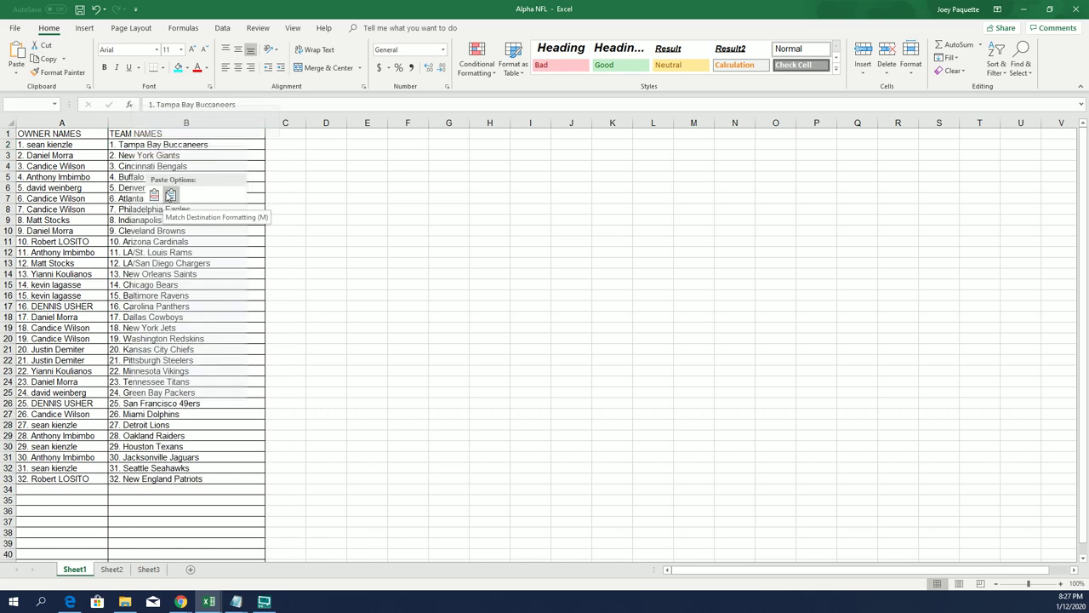
{"action": "left_click", "coordinate": [147, 192]}
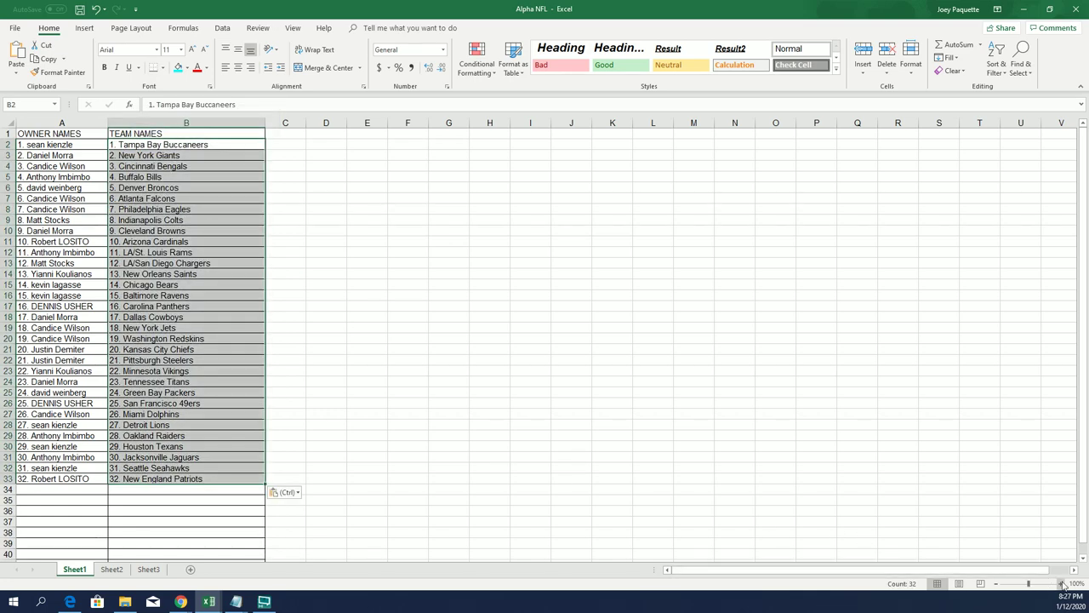
Enlarge the sheet view to 120% and review the owner and team pairings, checking rows 24 and 25.
{"action": "left_click", "coordinate": [1060, 583]}
{"action": "left_click", "coordinate": [1061, 583]}
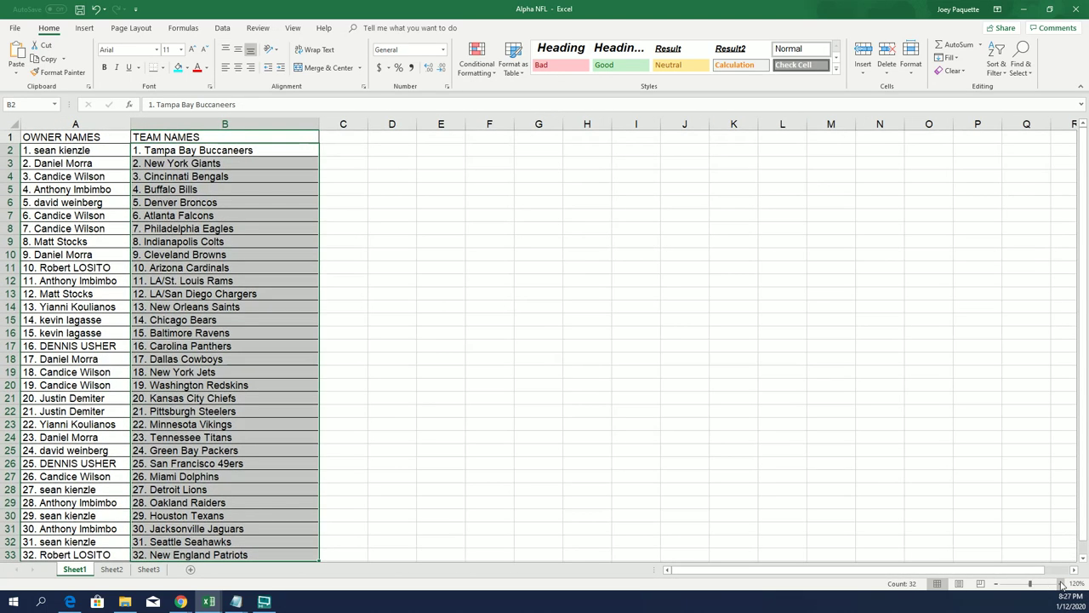
{"action": "left_click", "coordinate": [109, 436]}
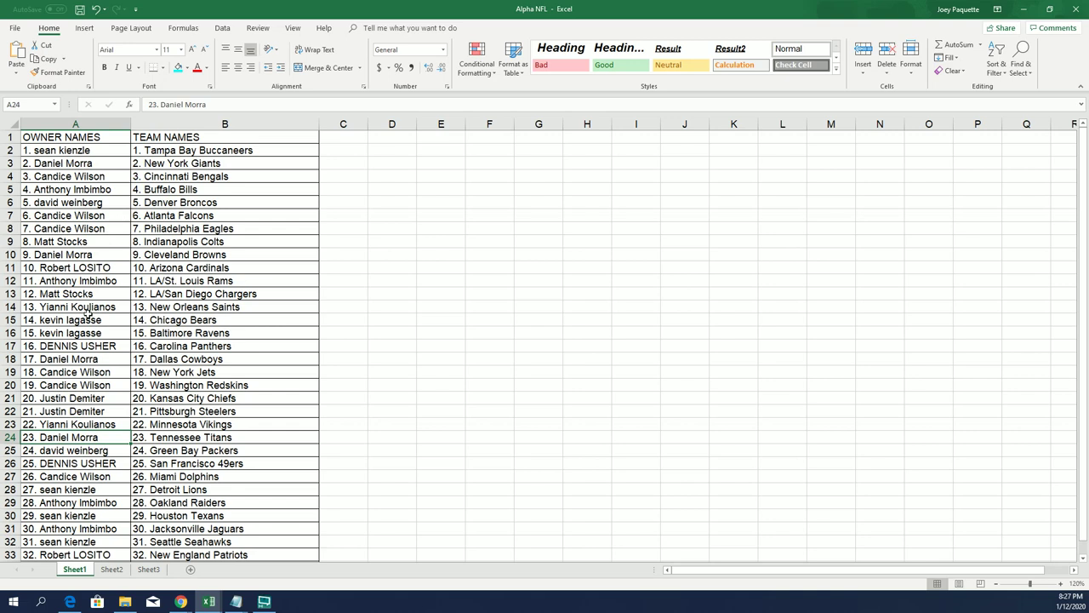
{"action": "left_click", "coordinate": [174, 452]}
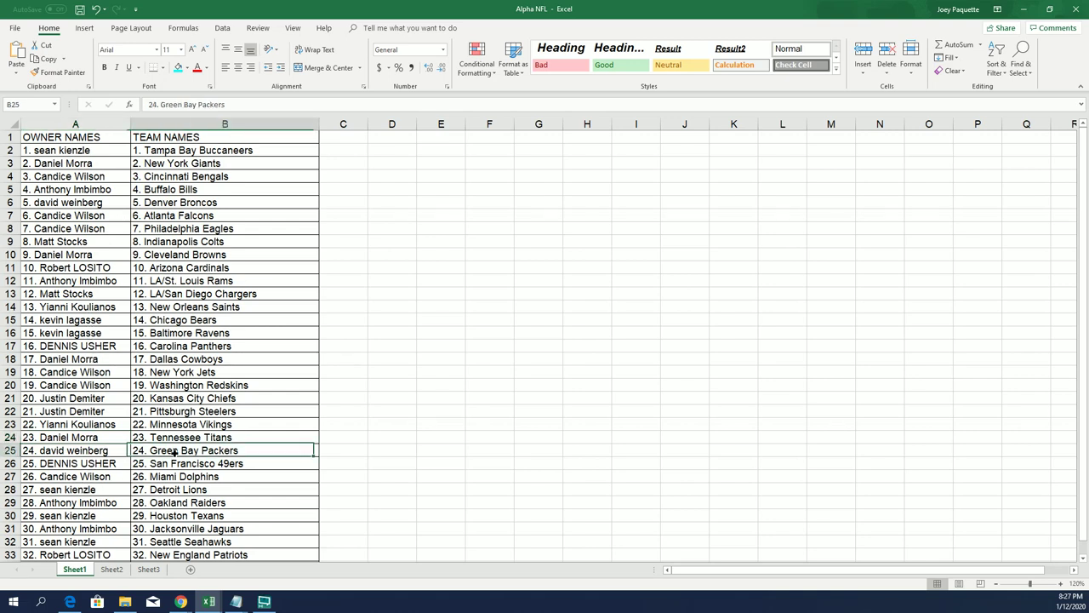